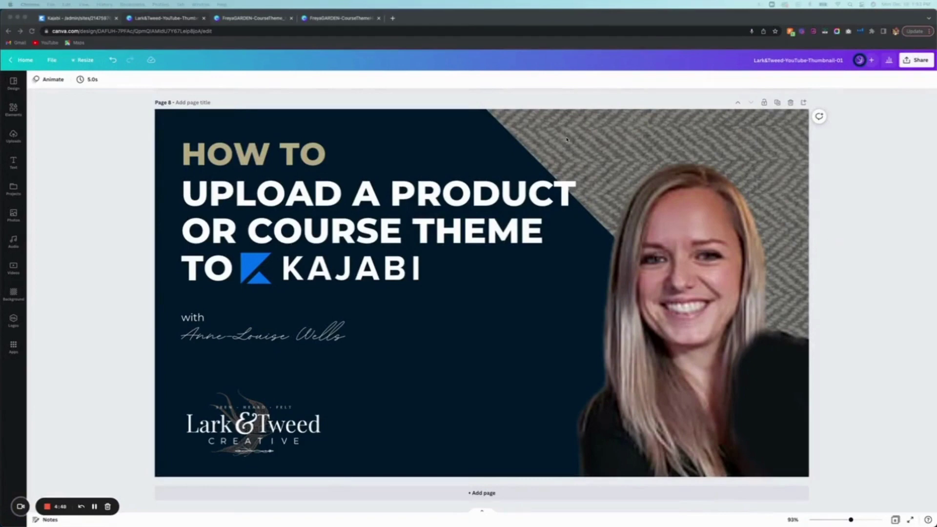
# Switch from the Canva thumbnail design to the Kajabi site's Design page
pyautogui.click(95, 21)
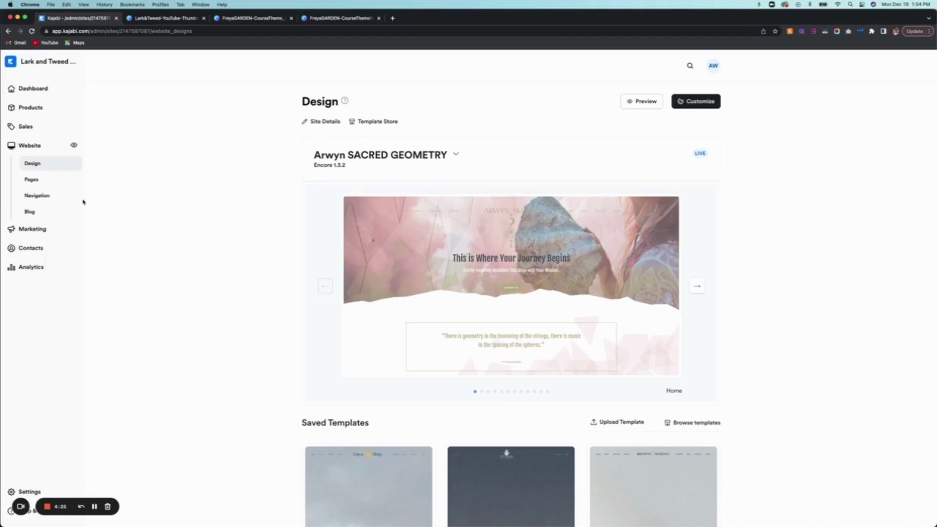
# Open the 'How to Add a Product to Kajabi' course from the Products list
pyautogui.click(38, 109)
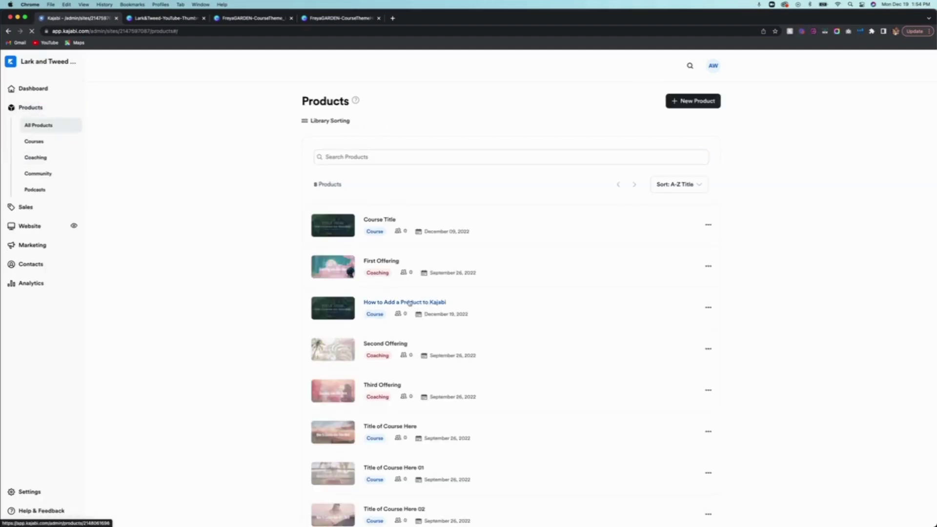
pyautogui.click(374, 302)
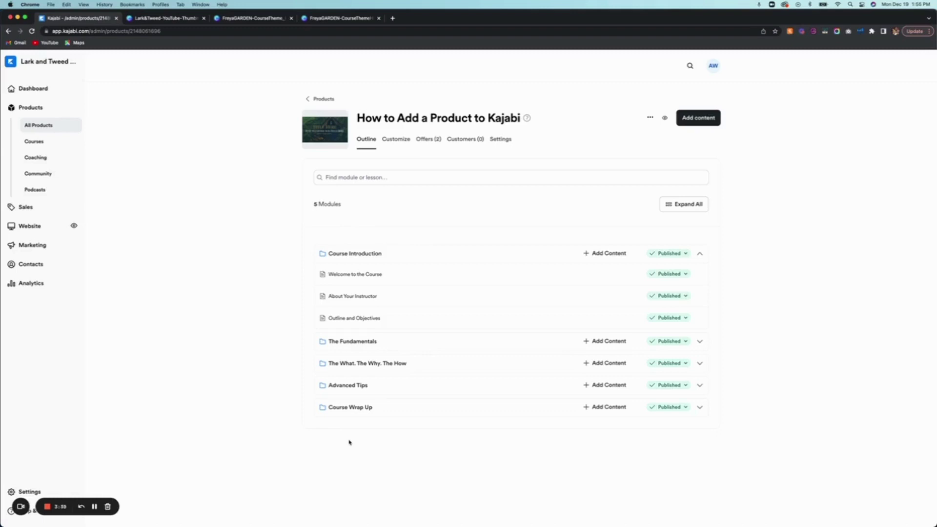
# Upload the freya-garden-product-theme zip from Downloads as a new course template
pyautogui.click(397, 140)
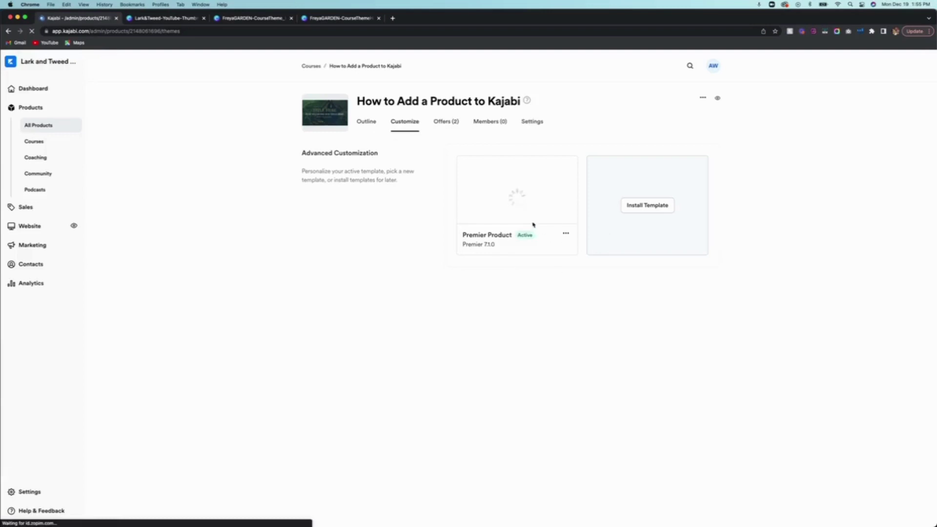
pyautogui.moveTo(533, 224)
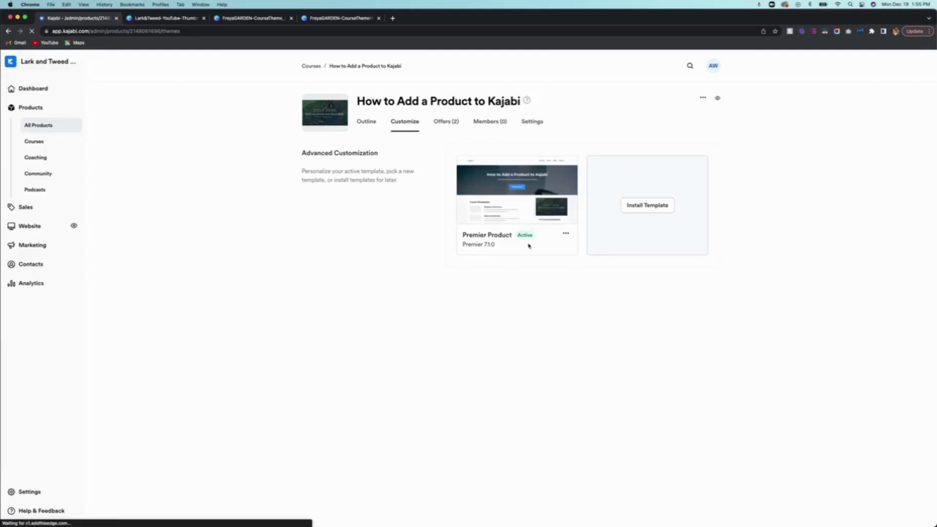
pyautogui.moveTo(556, 200)
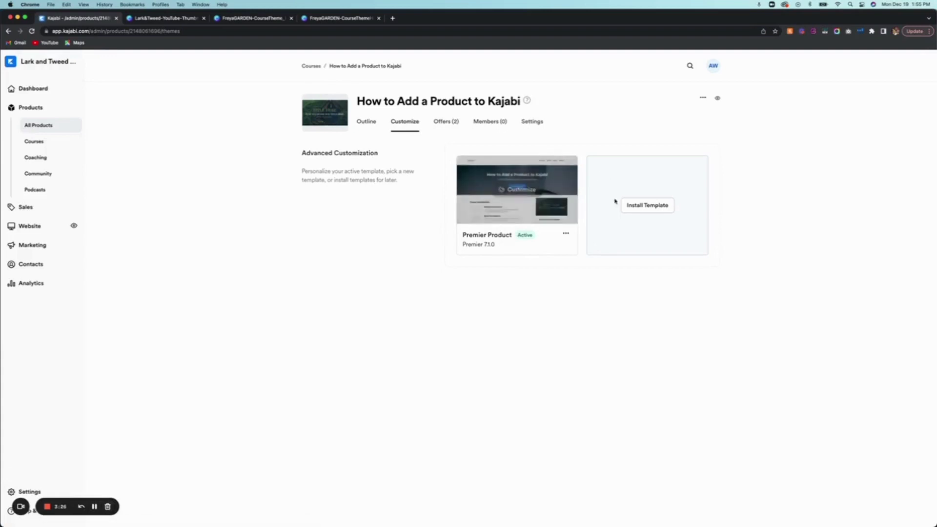
pyautogui.click(652, 207)
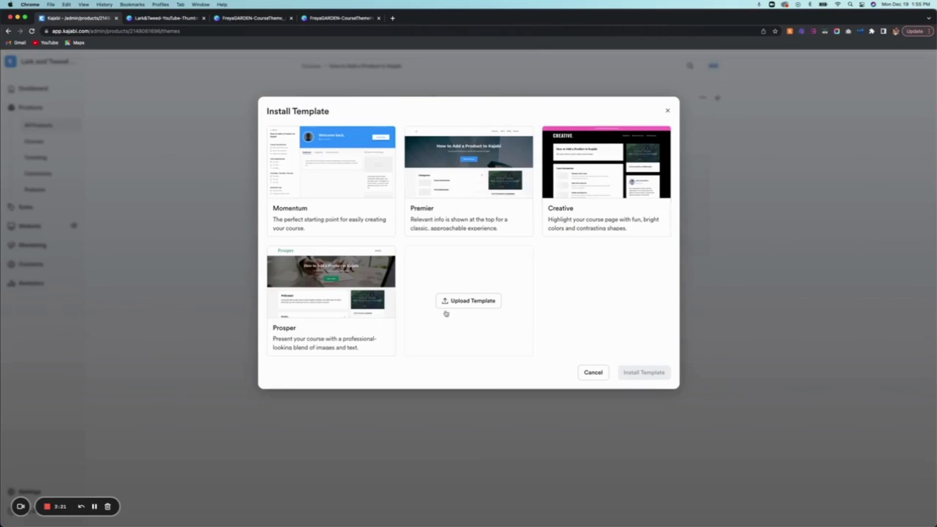
pyautogui.click(454, 301)
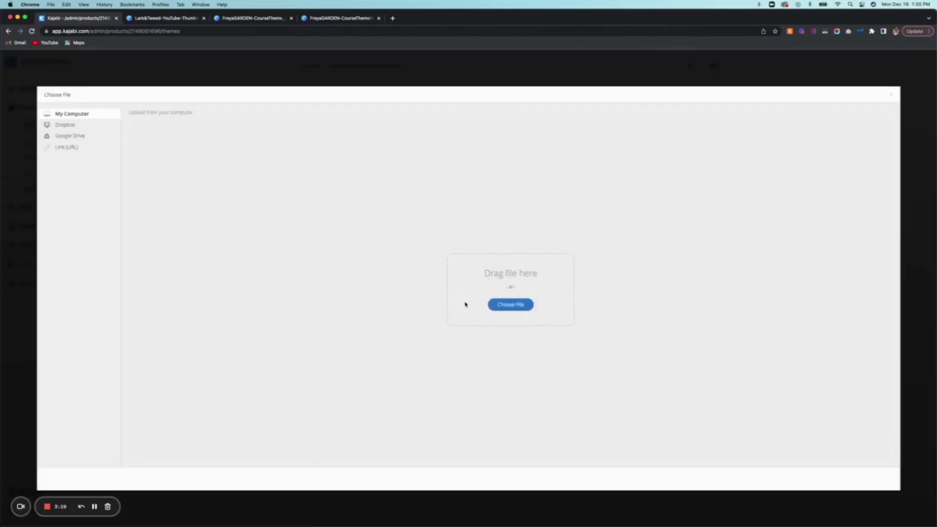
pyautogui.click(507, 308)
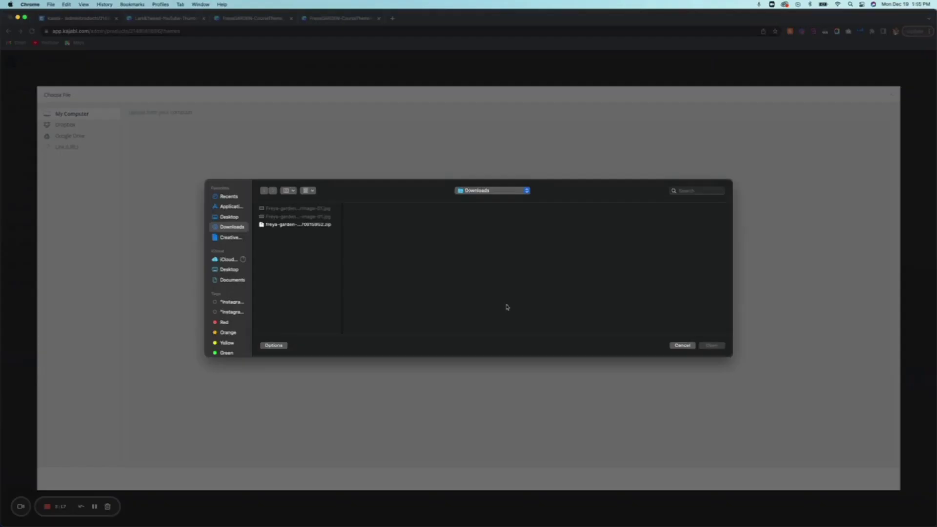
pyautogui.click(290, 226)
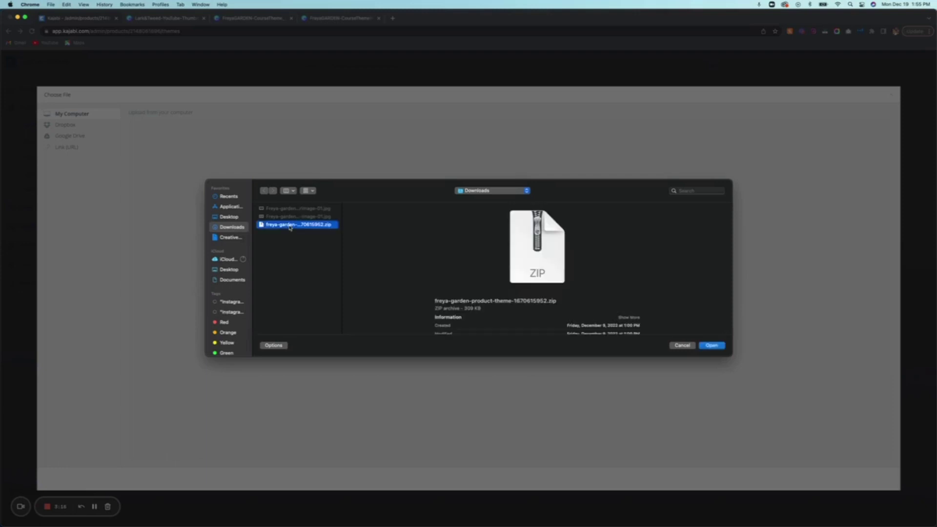
pyautogui.click(712, 346)
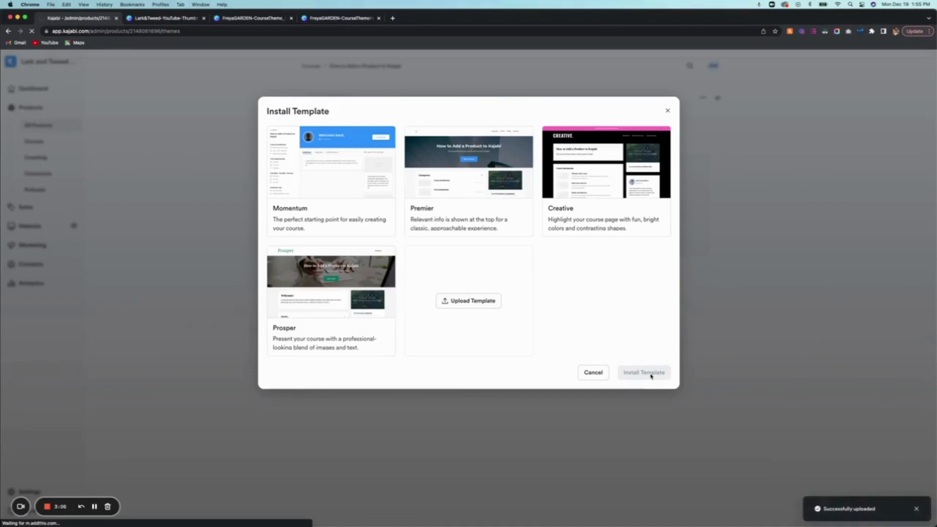
# Install the Freya Garden template and activate it in place of Premier Product
pyautogui.click(652, 374)
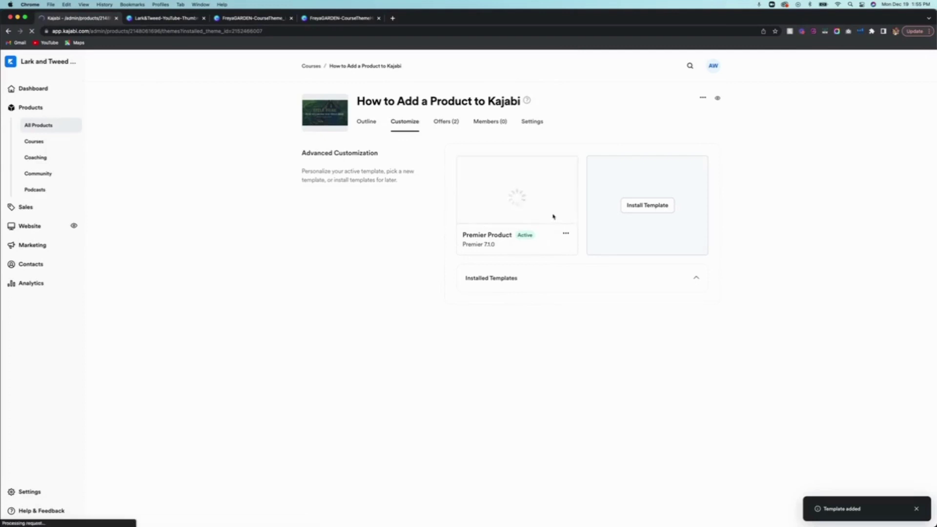
pyautogui.click(696, 278)
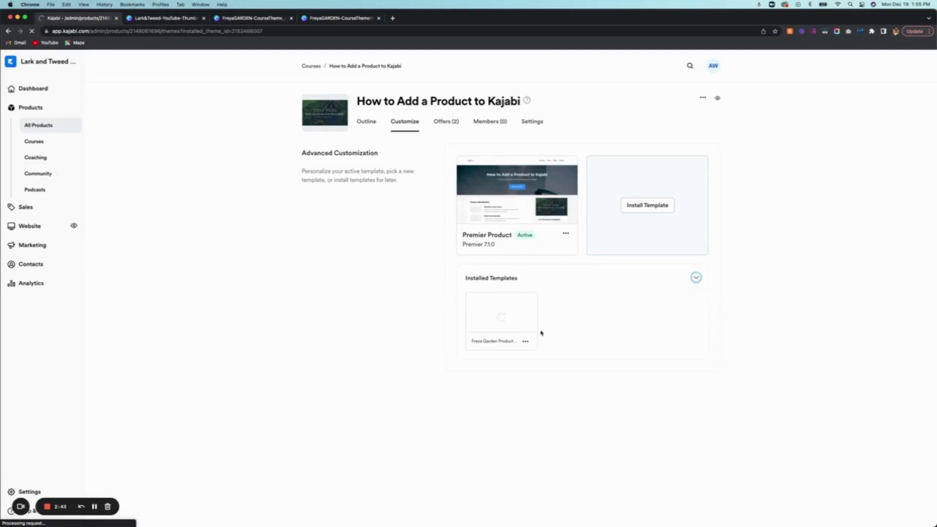
pyautogui.moveTo(528, 332)
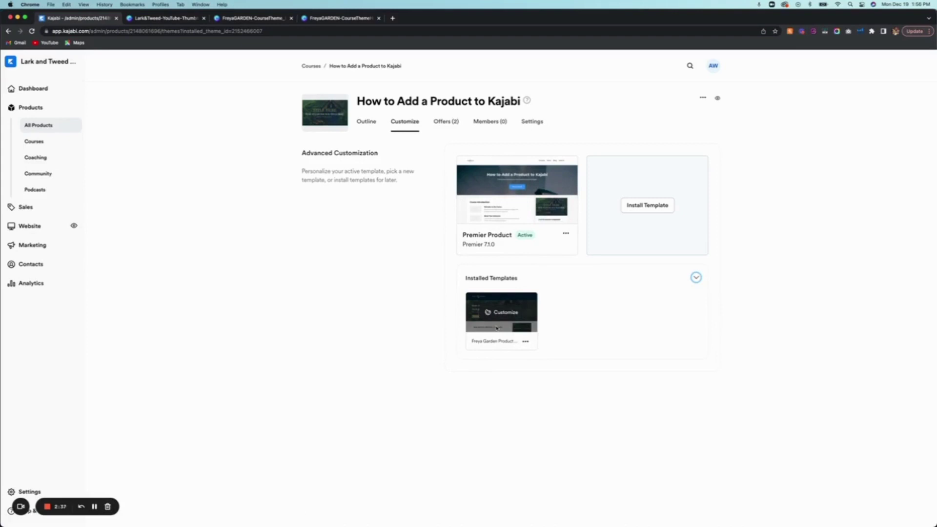
pyautogui.click(526, 343)
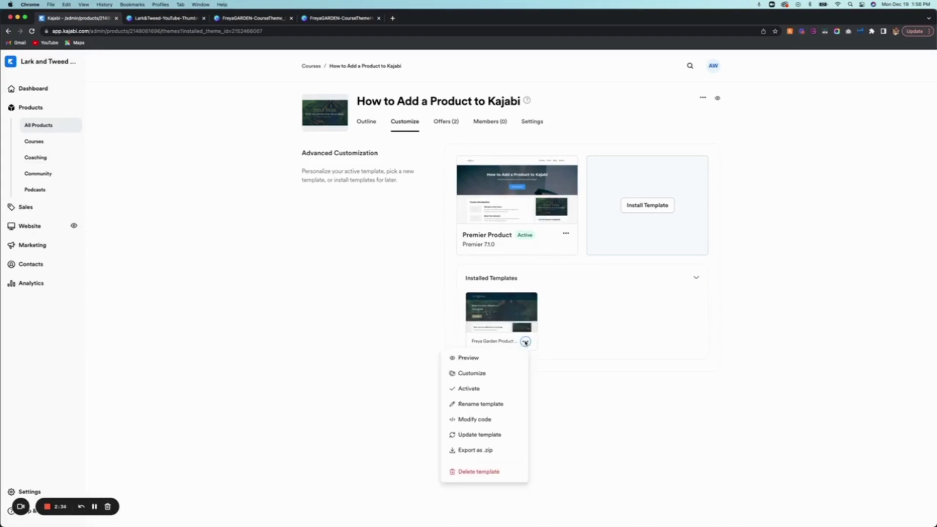
pyautogui.click(467, 389)
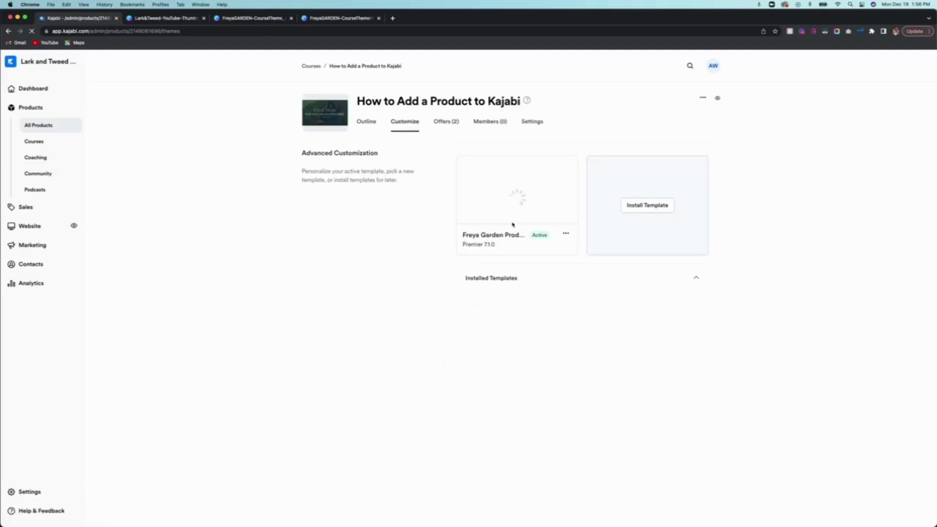
pyautogui.moveTo(486, 207)
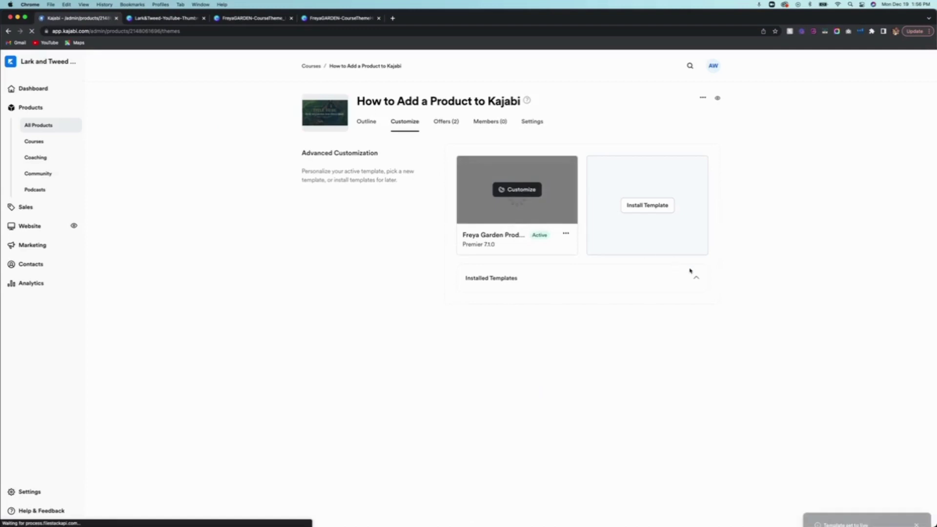
pyautogui.click(696, 278)
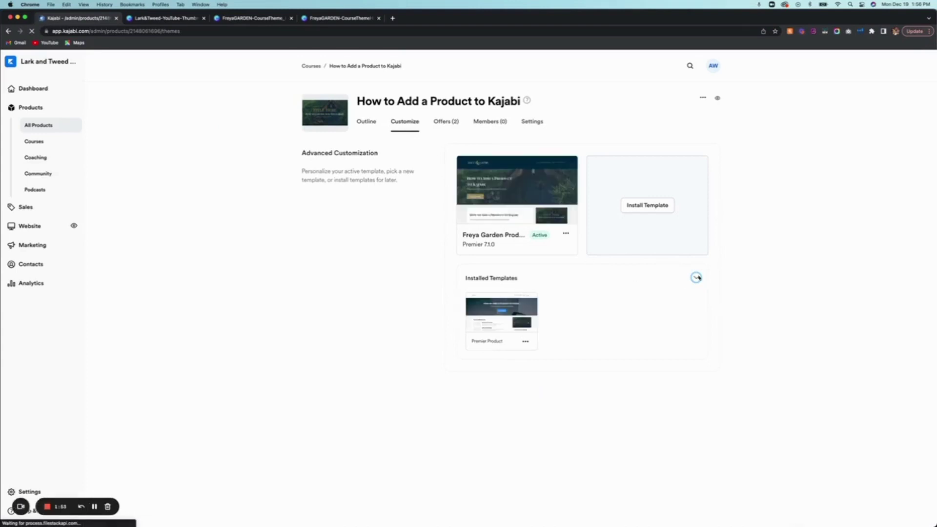
pyautogui.click(696, 277)
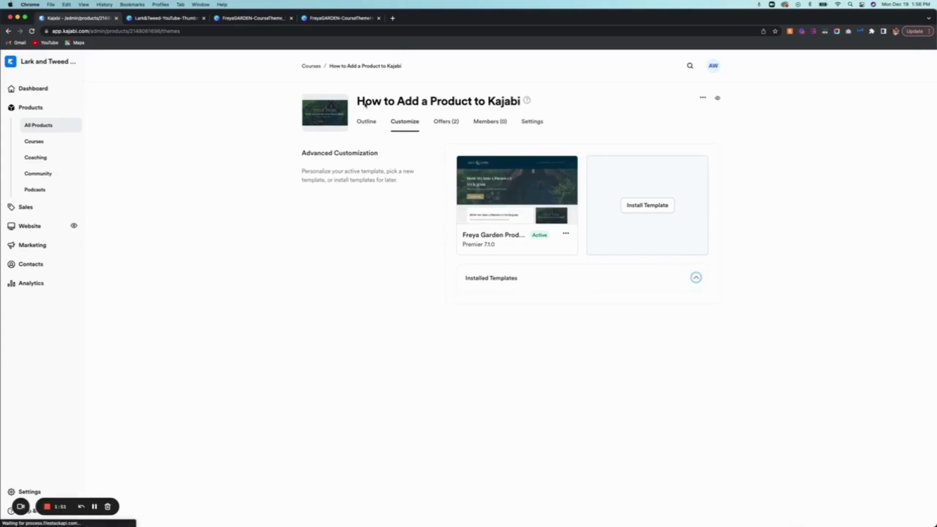
# Preview the active Freya Garden template in the theme editor, then return to the product
pyautogui.click(520, 191)
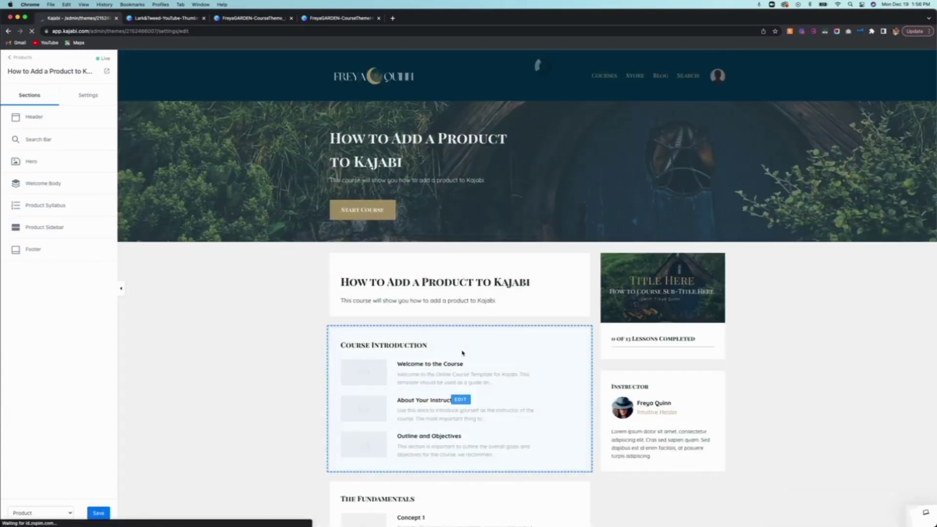
pyautogui.scroll(-2, 363, 427)
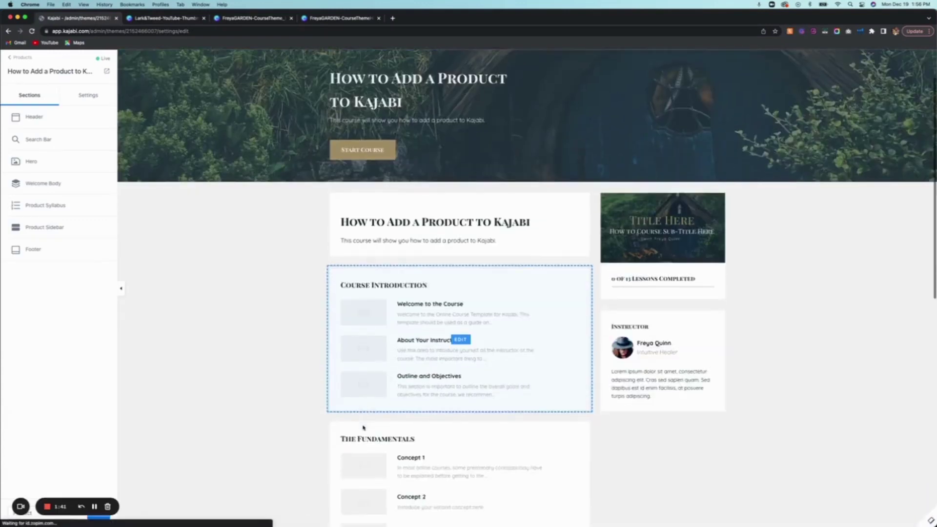
pyautogui.scroll(-5, 363, 428)
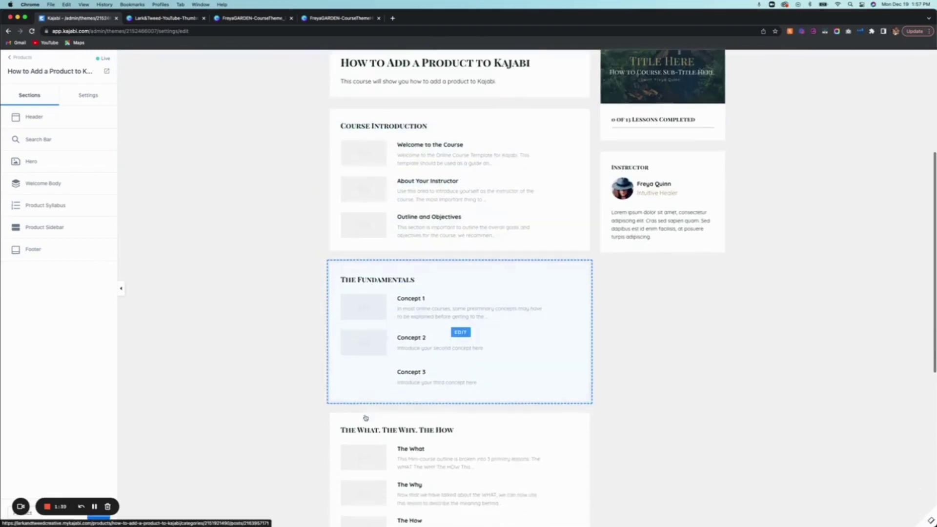
pyautogui.scroll(-5, 365, 418)
pyautogui.scroll(6, 365, 419)
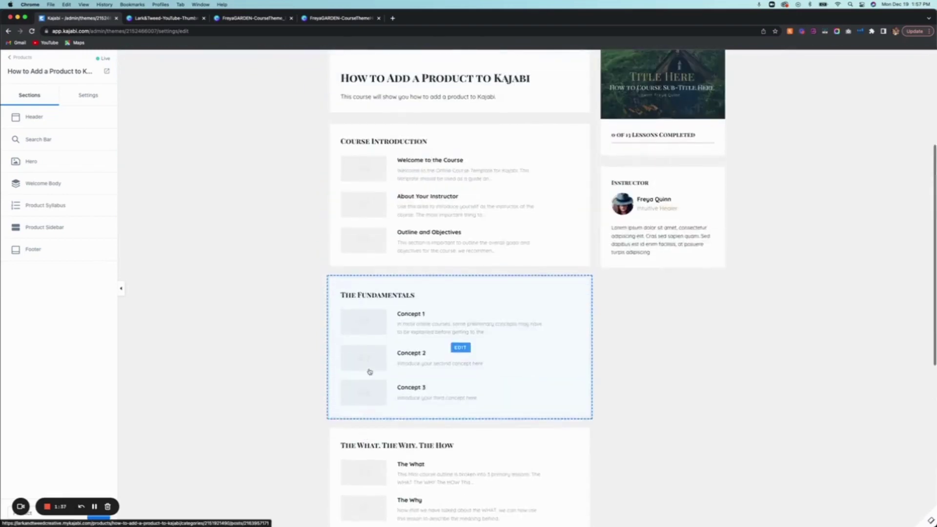
pyautogui.scroll(7, 279, 325)
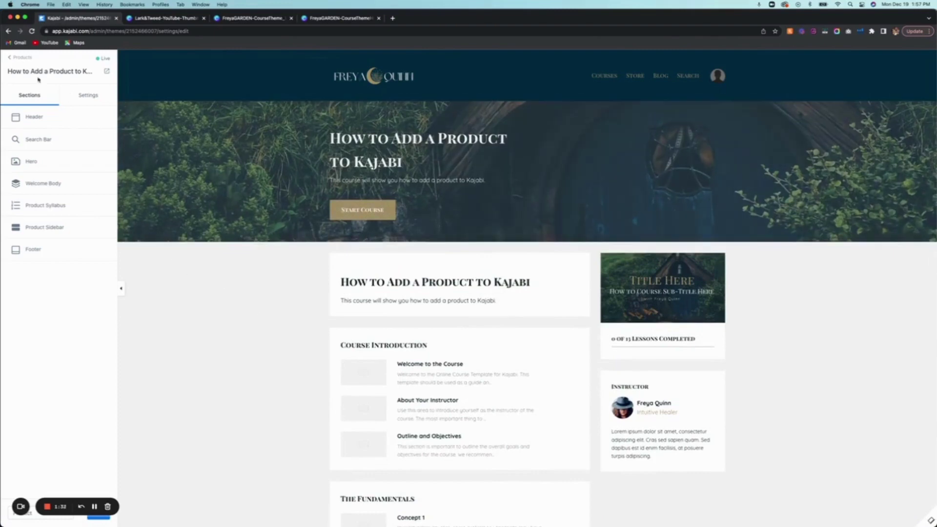
pyautogui.click(12, 58)
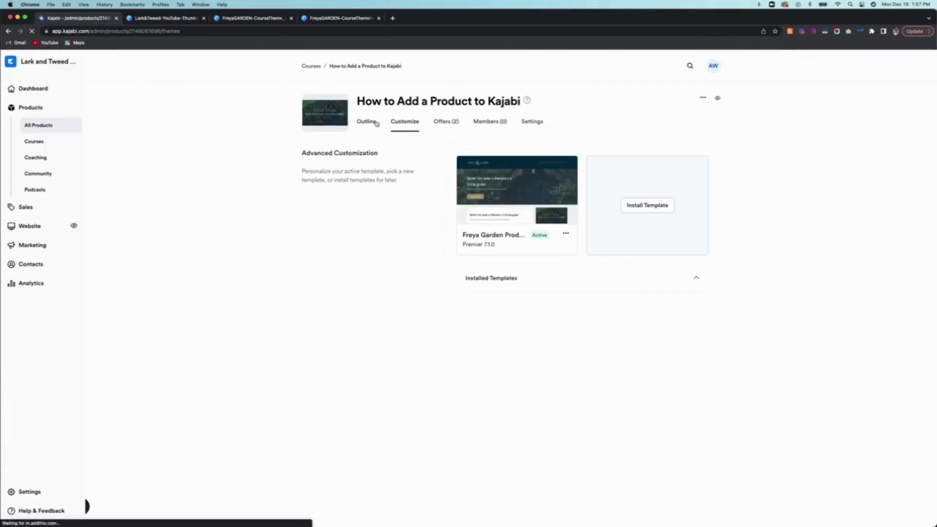
# Show the course Outline listing its five published modules
pyautogui.click(373, 125)
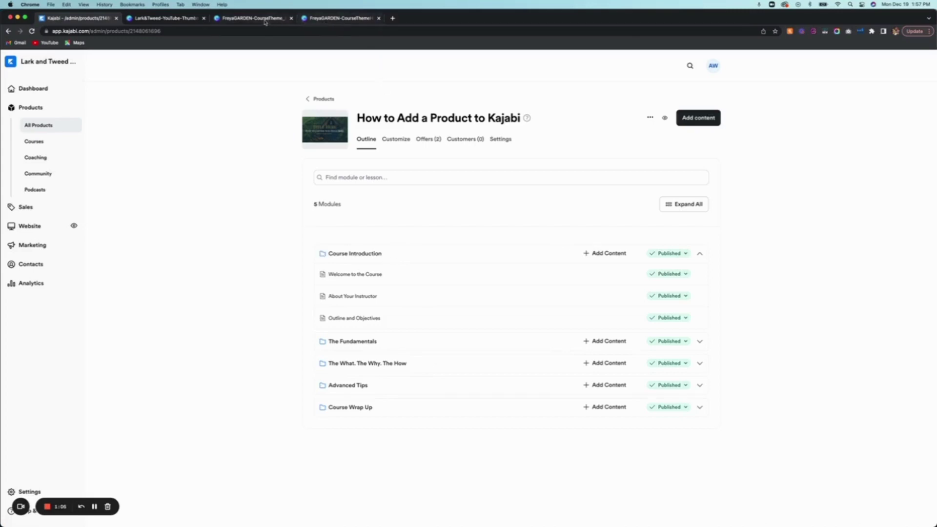
# Switch to the FreyaGARDEN hero images design in Canva and select the page 4 wolf image
pyautogui.click(344, 22)
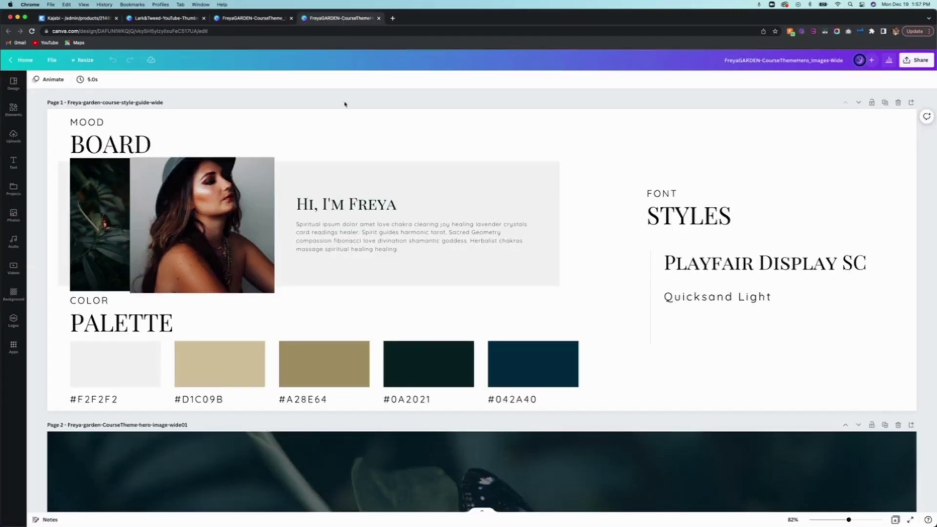
pyautogui.scroll(-10, 351, 205)
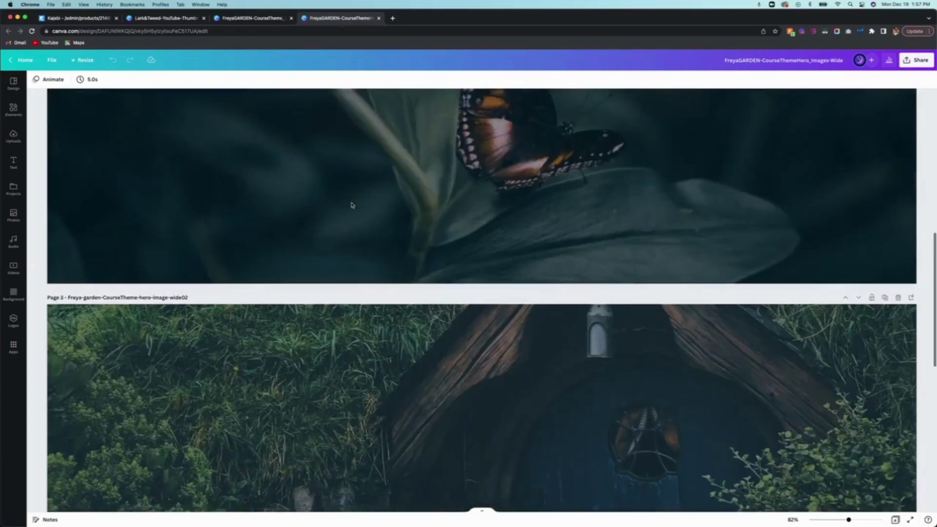
pyautogui.scroll(-5, 352, 205)
pyautogui.scroll(15, 351, 205)
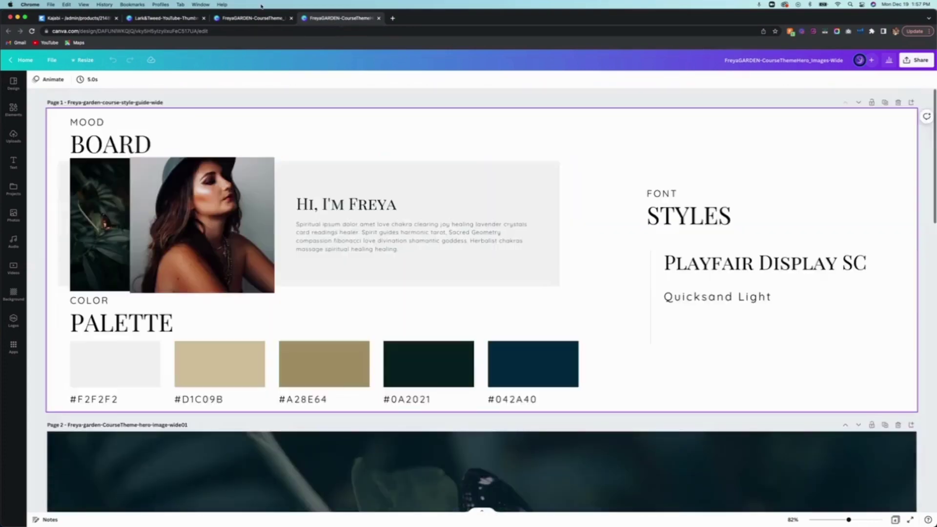
pyautogui.scroll(-8, 287, 211)
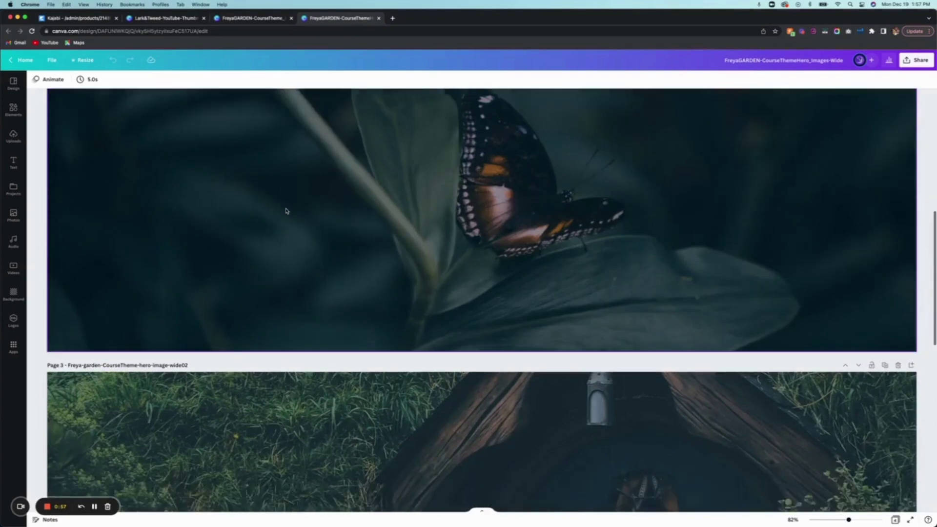
pyautogui.scroll(-5, 287, 210)
pyautogui.scroll(-3, 281, 320)
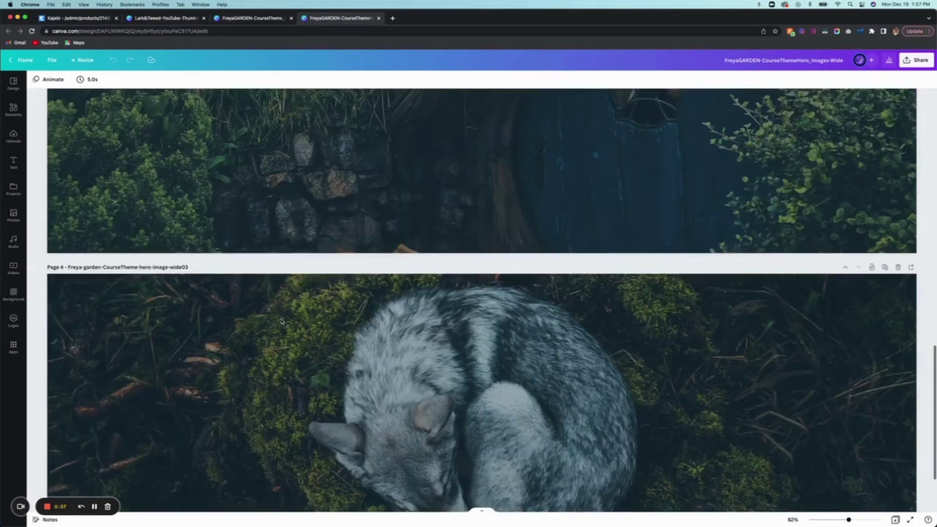
pyautogui.click(281, 321)
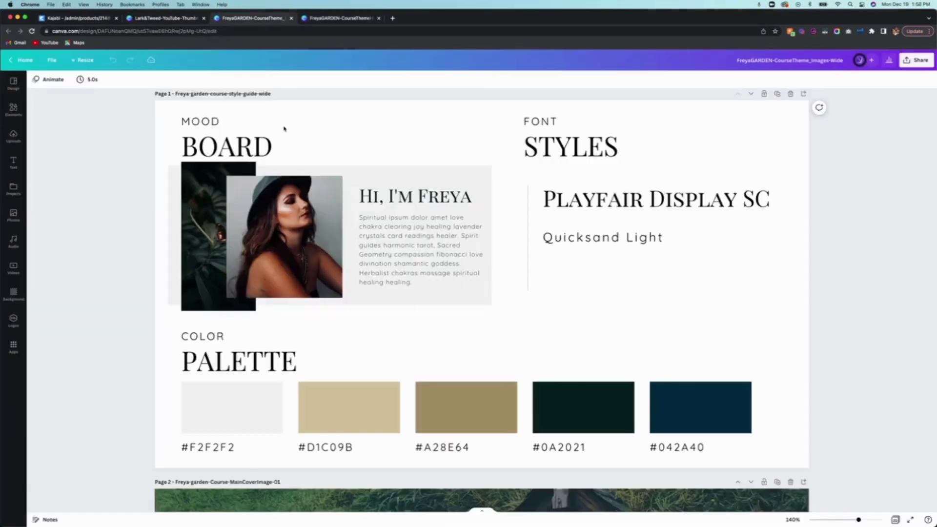
# Scroll through the course cover, Module 1 cover and lesson image pages of the Canva design
pyautogui.scroll(-2, 314, 317)
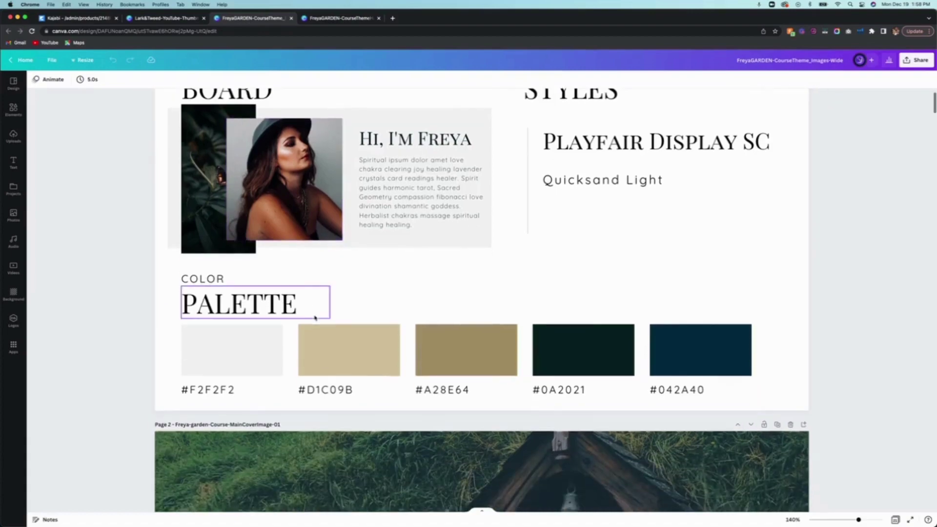
pyautogui.scroll(-12, 315, 318)
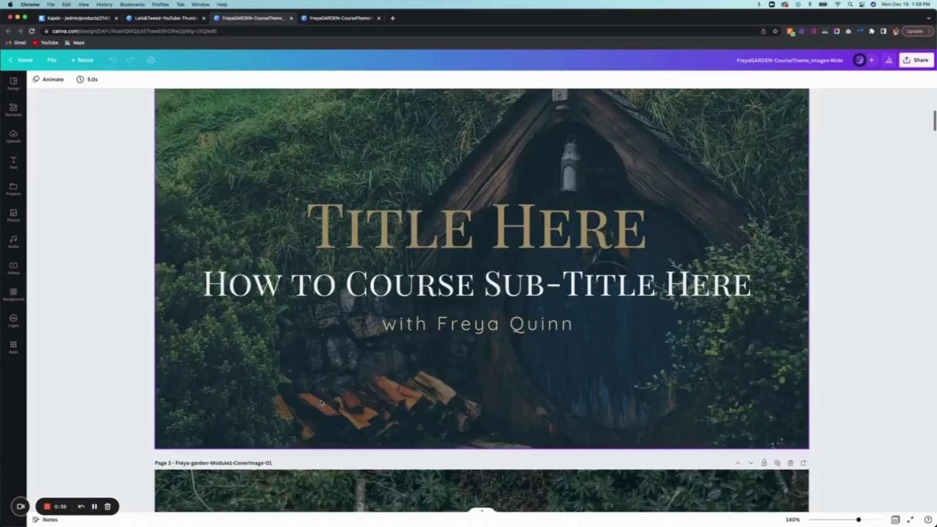
pyautogui.scroll(-10, 321, 402)
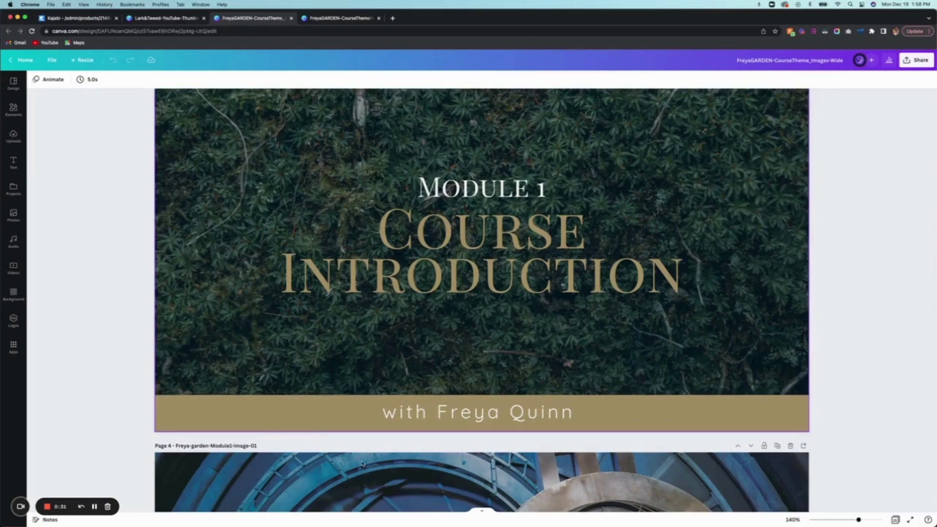
pyautogui.scroll(-3, 362, 463)
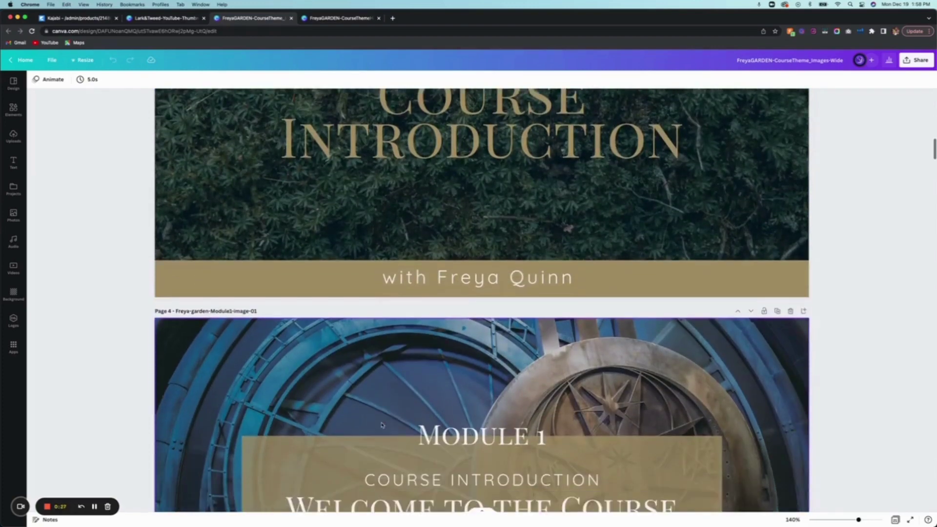
pyautogui.scroll(-3, 382, 425)
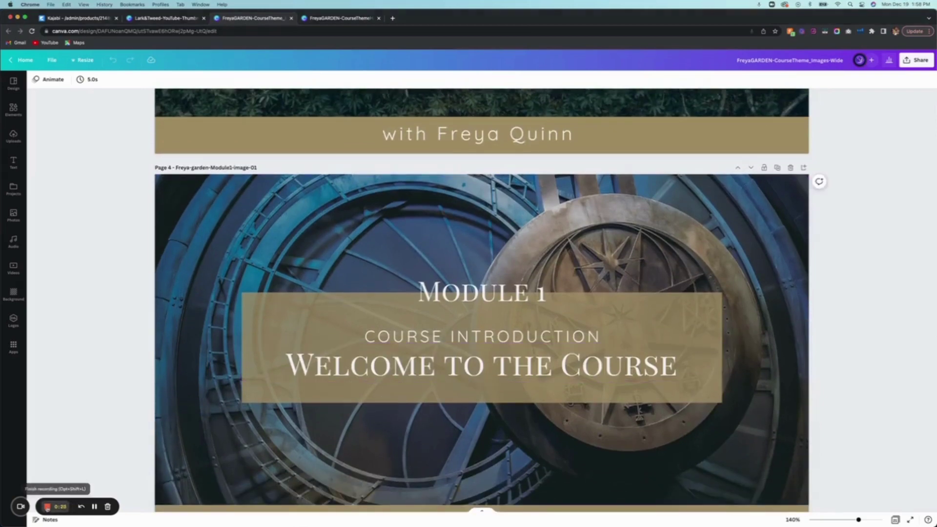
pyautogui.click(48, 507)
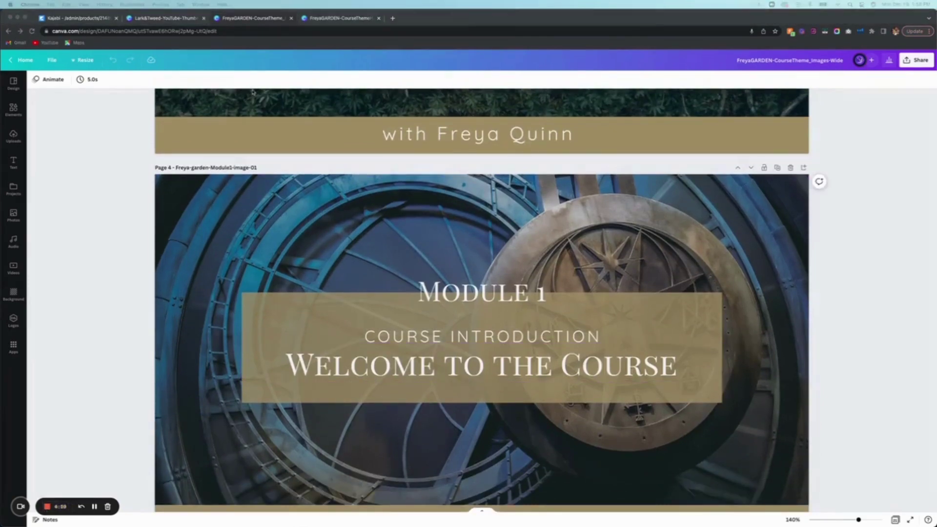
# Upload the Module1 Course Introduction cover image to the Course Introduction module and save it
pyautogui.click(247, 20)
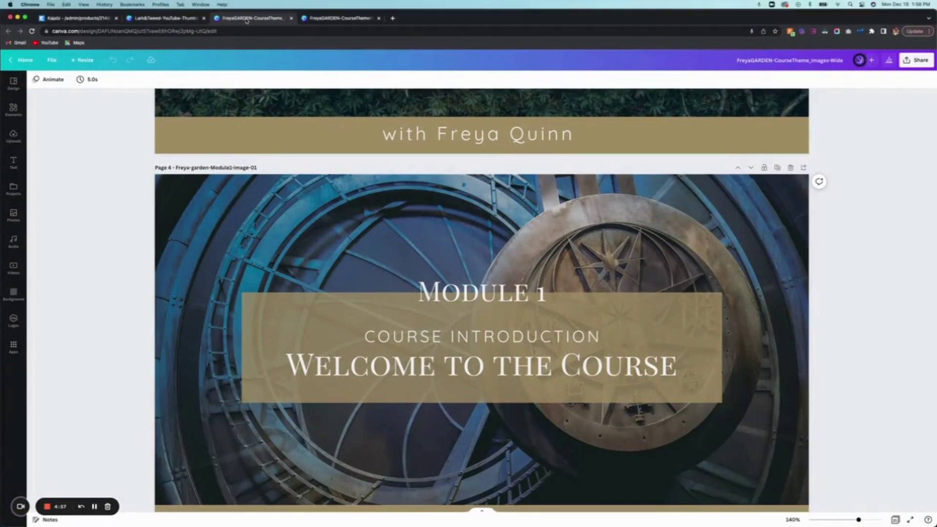
pyautogui.click(95, 19)
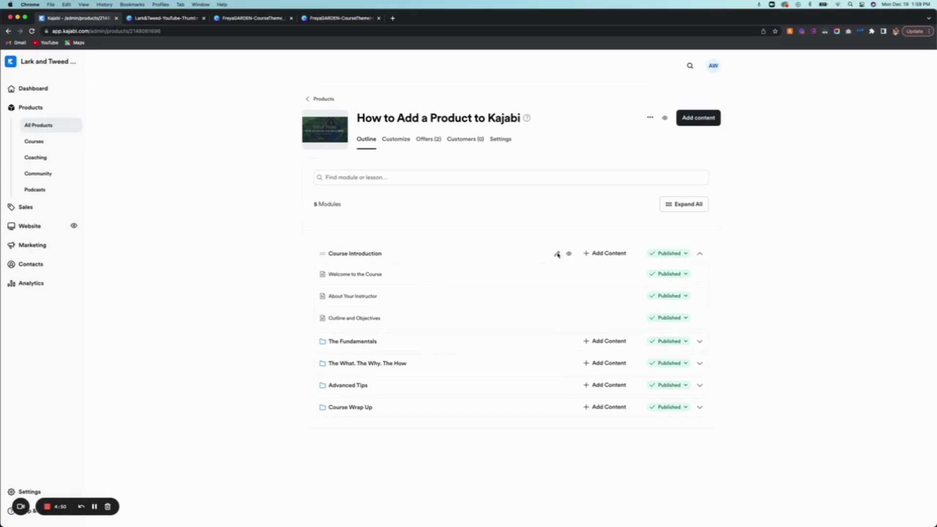
pyautogui.click(557, 254)
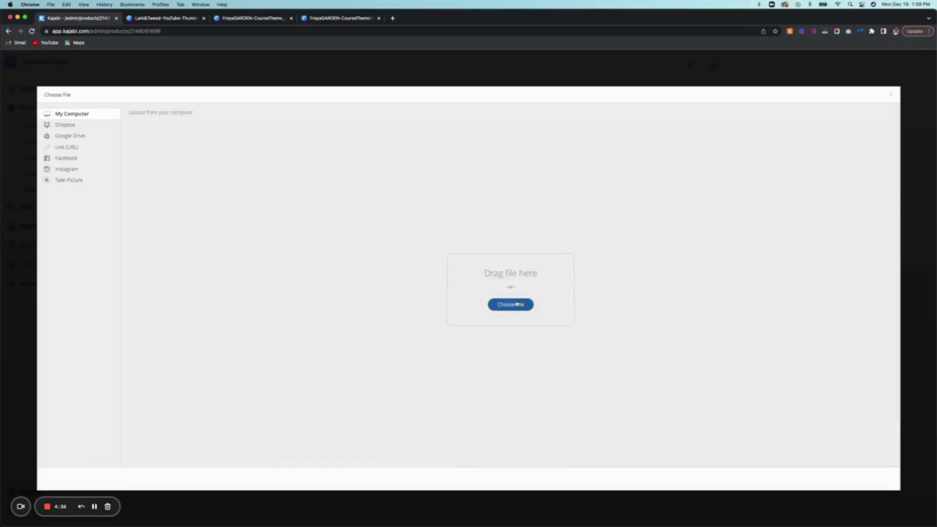
pyautogui.click(516, 304)
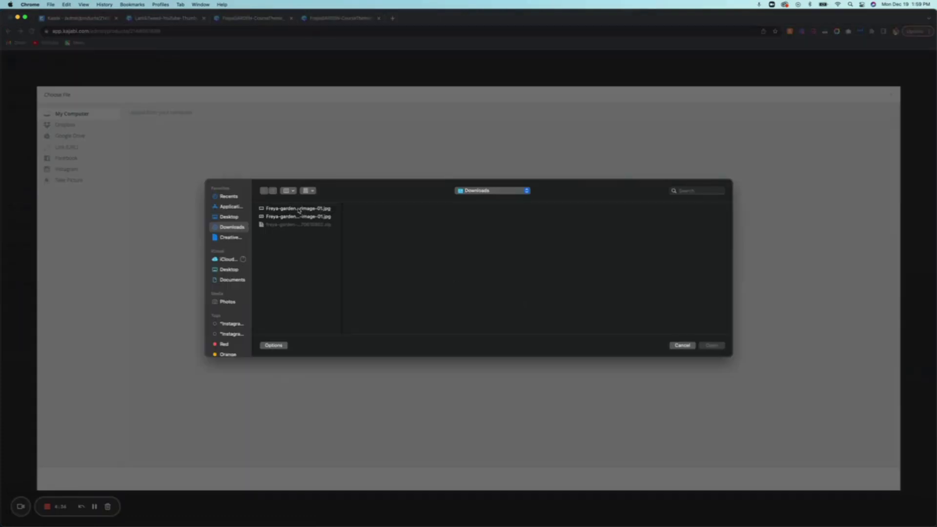
pyautogui.click(299, 210)
pyautogui.press('Down')
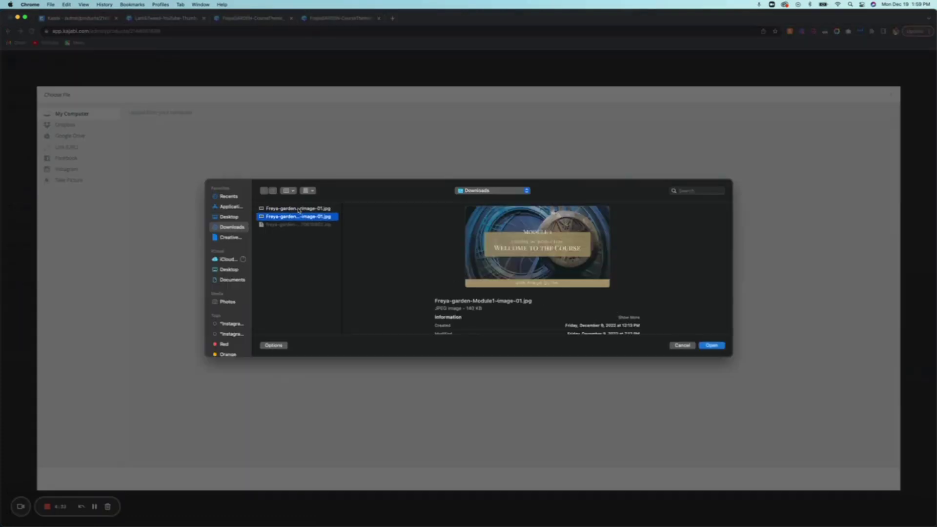
pyautogui.click(299, 209)
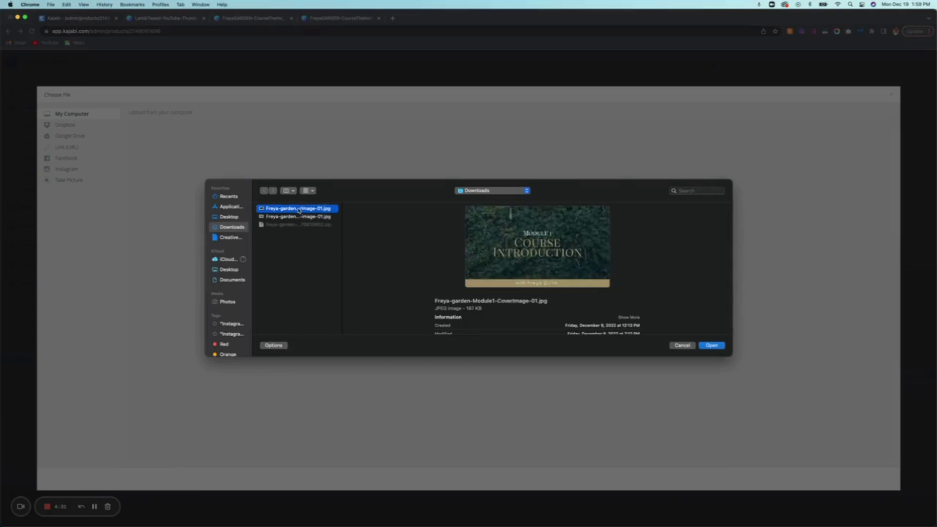
pyautogui.click(711, 346)
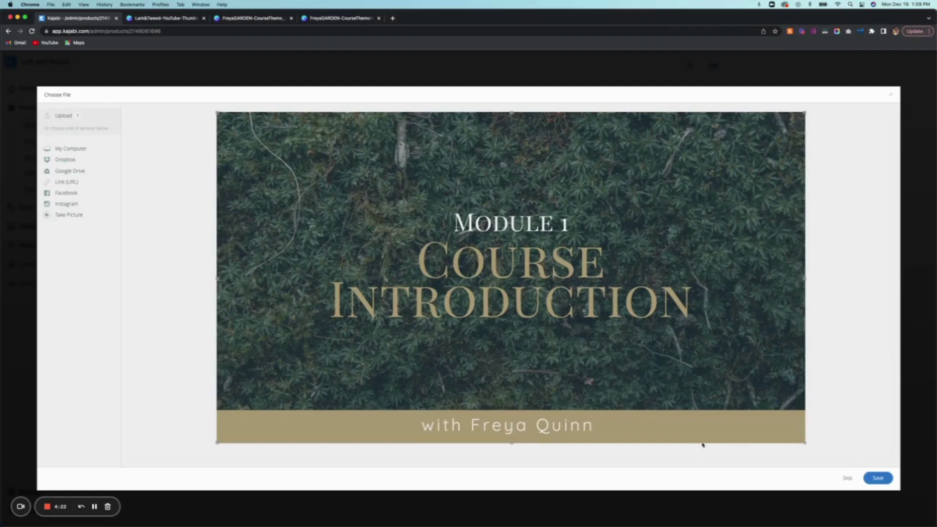
pyautogui.click(878, 478)
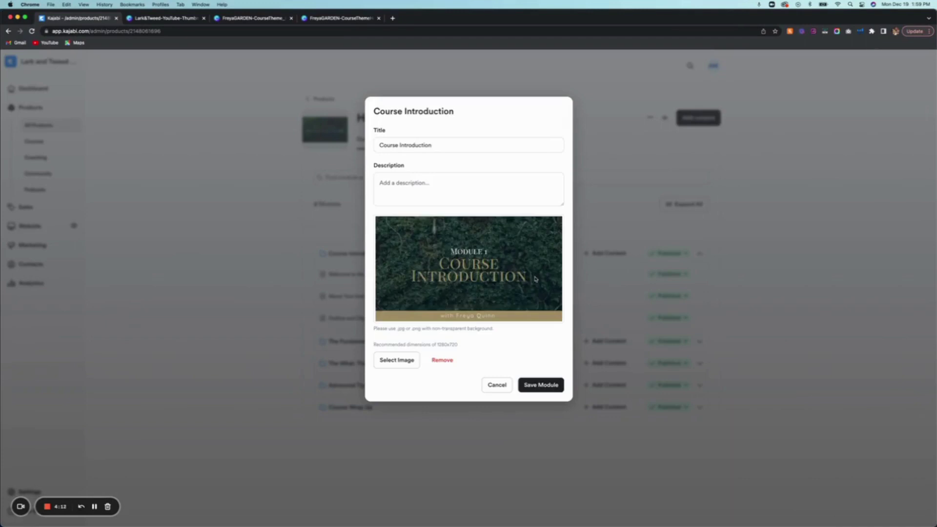
pyautogui.click(540, 385)
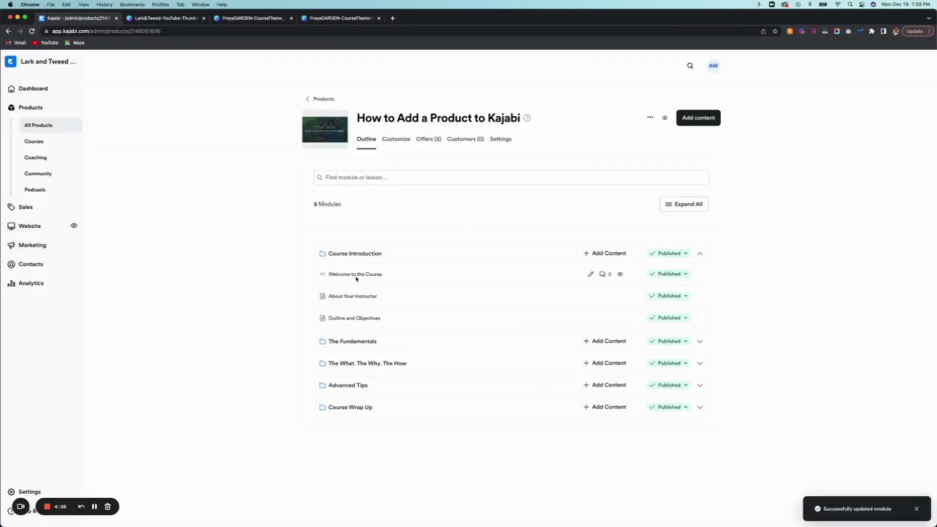
# Upload the Welcome to the Course image as that lesson's thumbnail and save the lesson
pyautogui.click(700, 254)
pyautogui.click(701, 254)
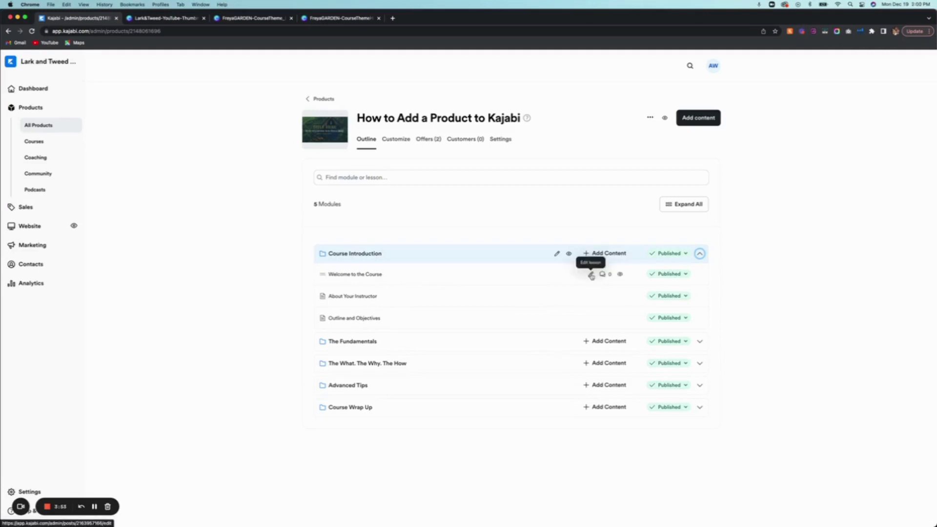
pyautogui.click(591, 275)
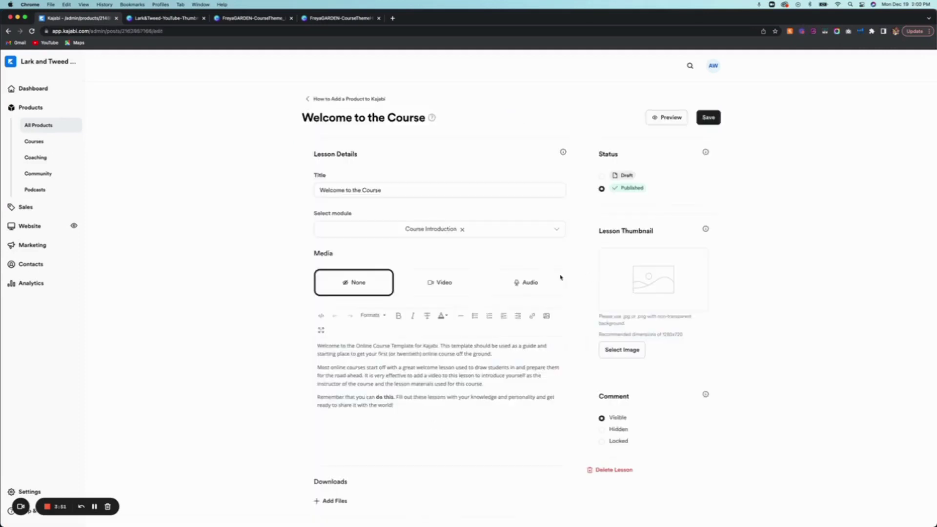
pyautogui.click(631, 350)
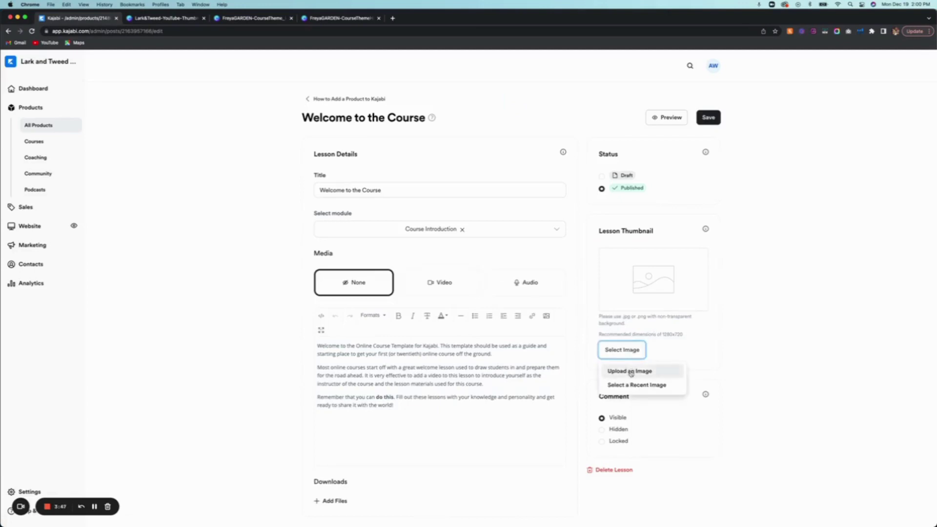
pyautogui.click(629, 372)
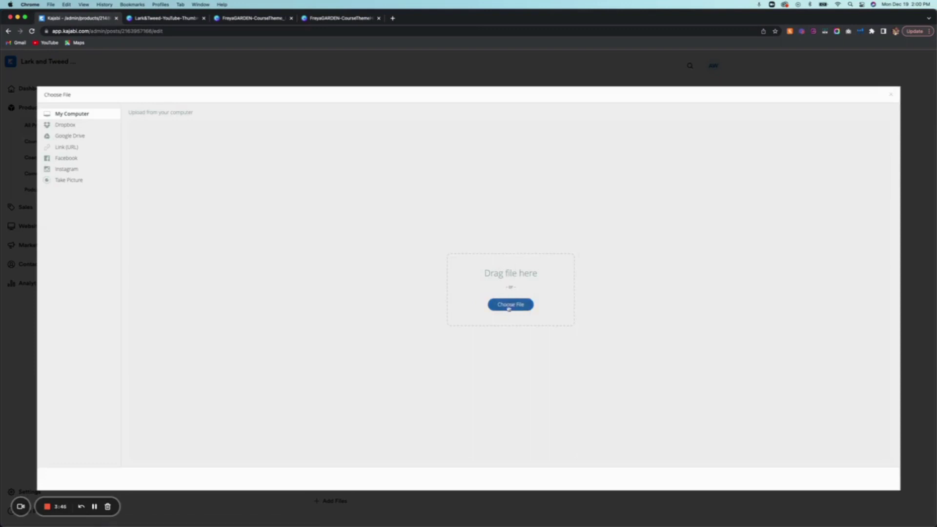
pyautogui.click(507, 305)
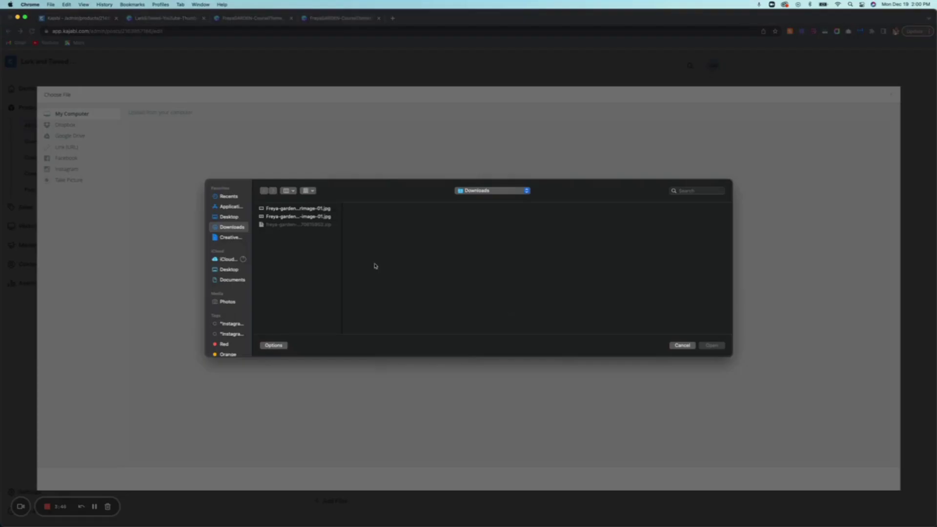
pyautogui.click(291, 217)
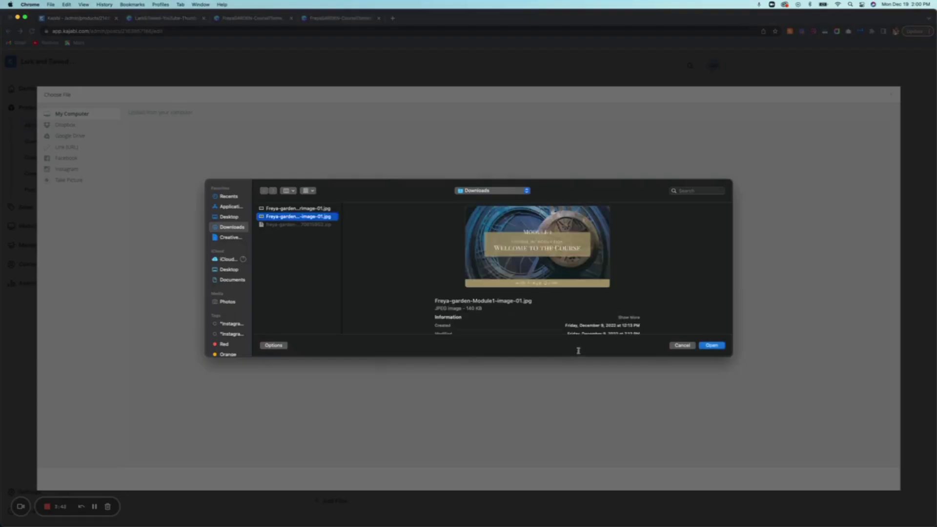
pyautogui.click(711, 345)
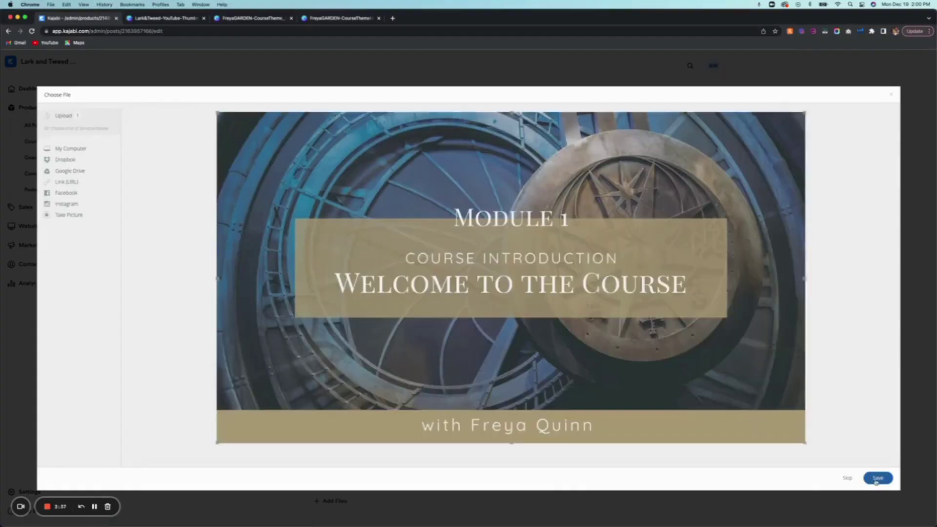
pyautogui.click(877, 478)
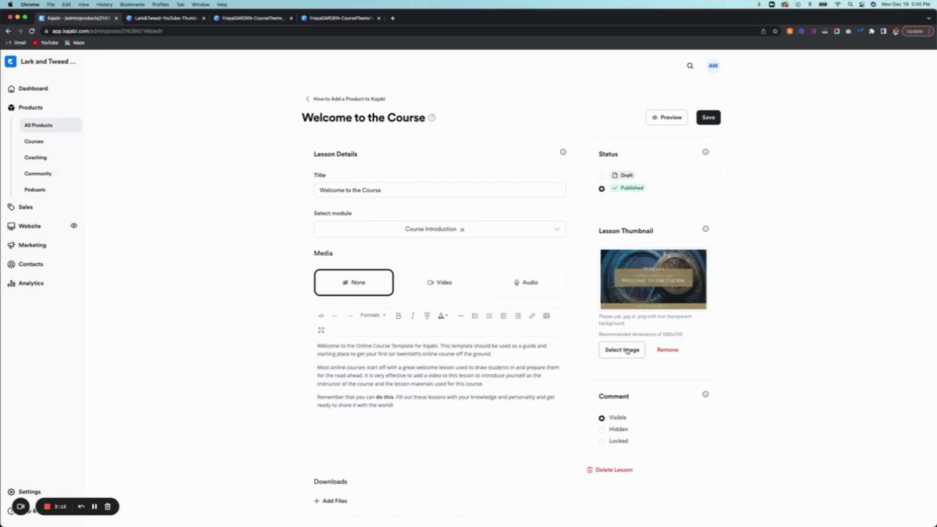
pyautogui.click(627, 350)
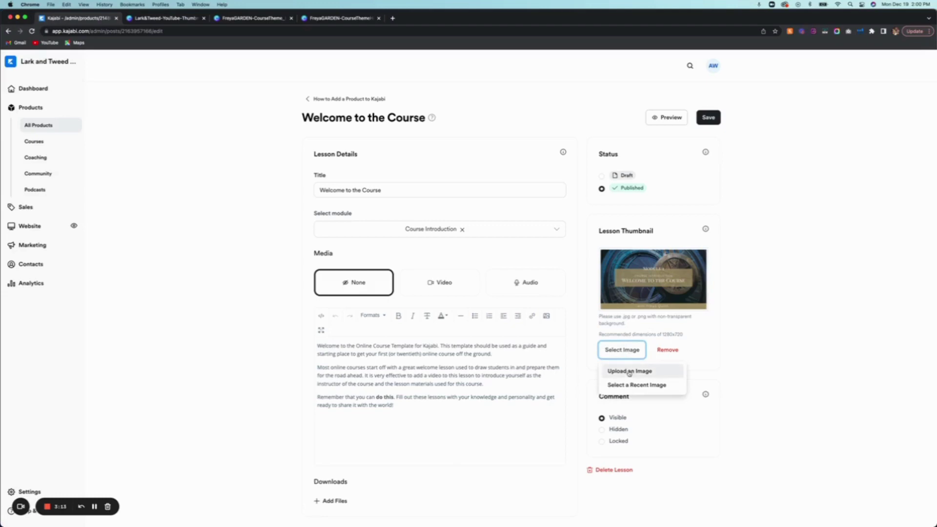
pyautogui.click(738, 343)
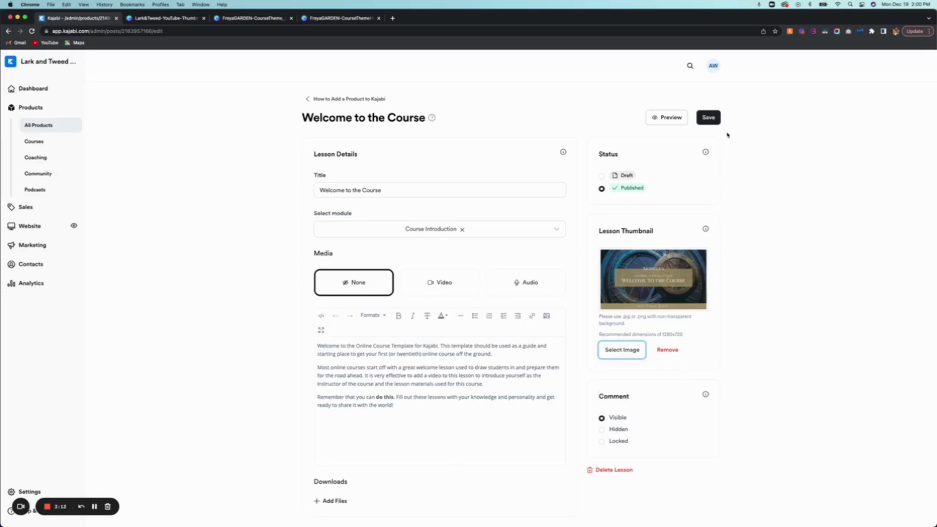
pyautogui.click(708, 117)
# Open the Freya Garden template editor from the course's Customize tab to preview the course page
pyautogui.click(706, 119)
pyautogui.click(308, 98)
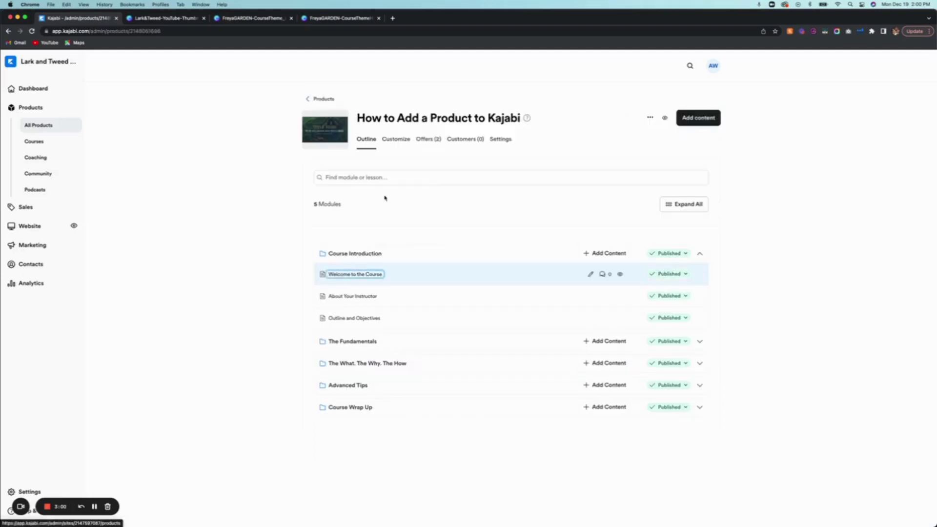
pyautogui.click(398, 139)
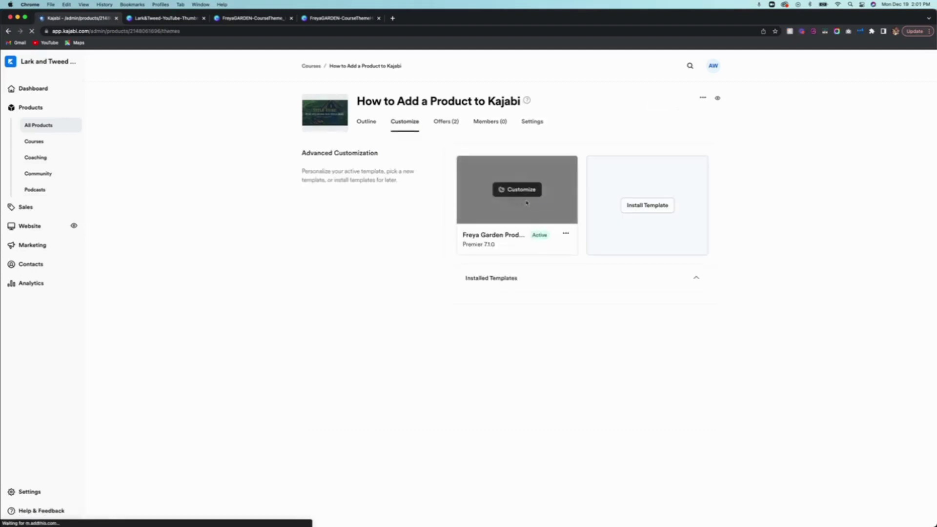
pyautogui.moveTo(519, 194)
pyautogui.click(520, 194)
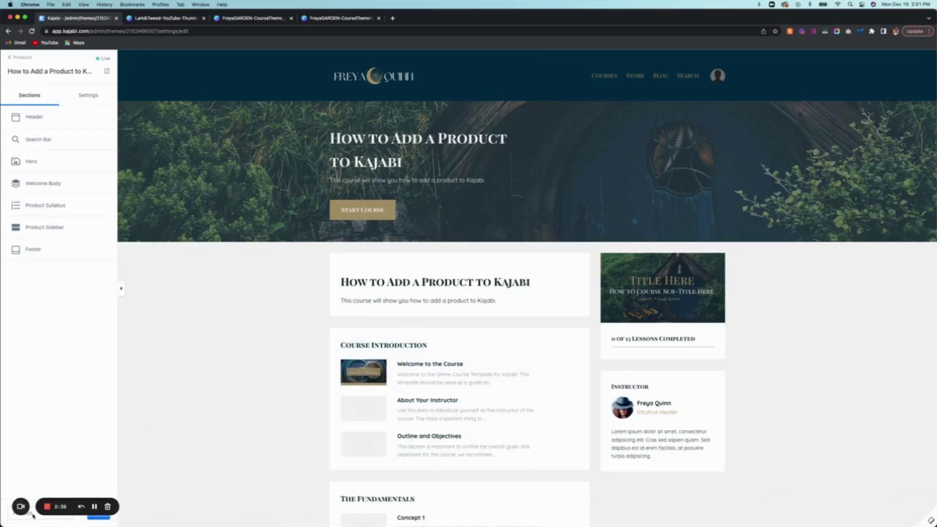
# Preview the Category page, then the Categories page listing all 5 modules
pyautogui.click(68, 519)
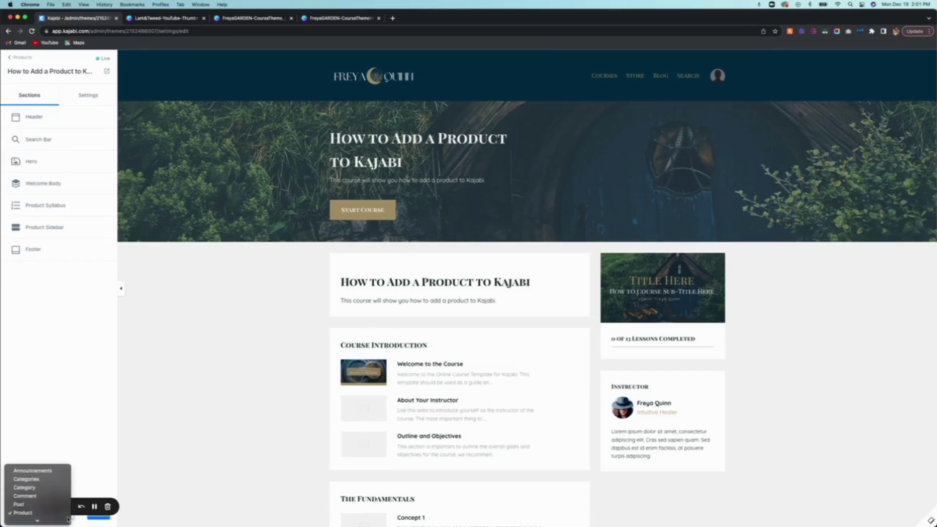
pyautogui.click(36, 488)
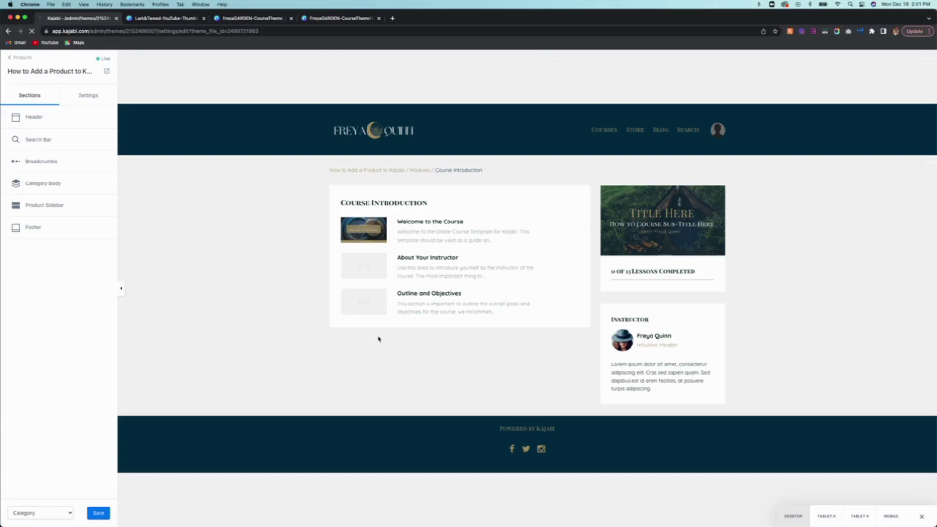
pyautogui.click(67, 516)
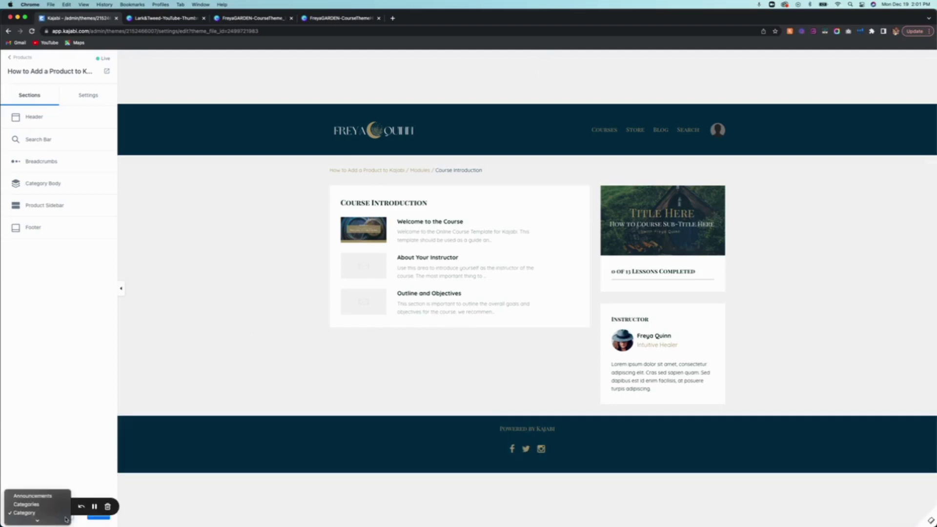
pyautogui.click(41, 505)
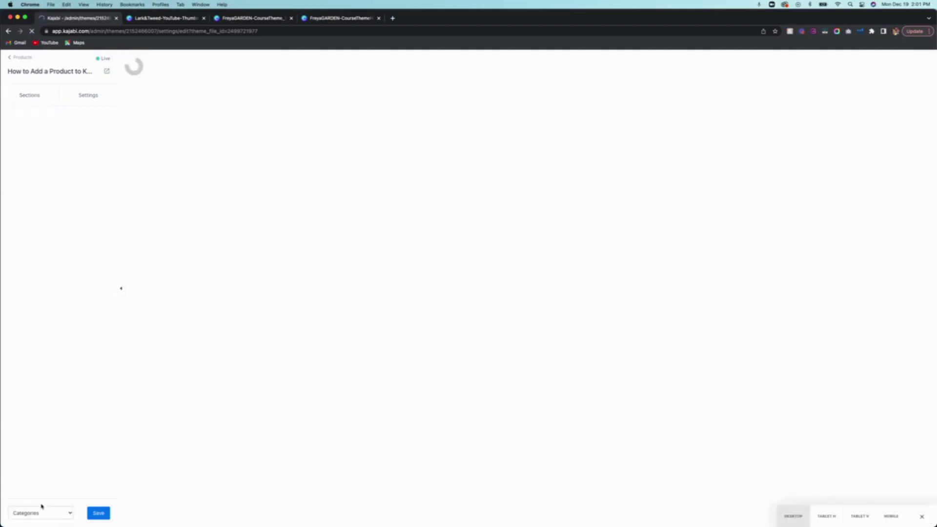
pyautogui.moveTo(336, 514)
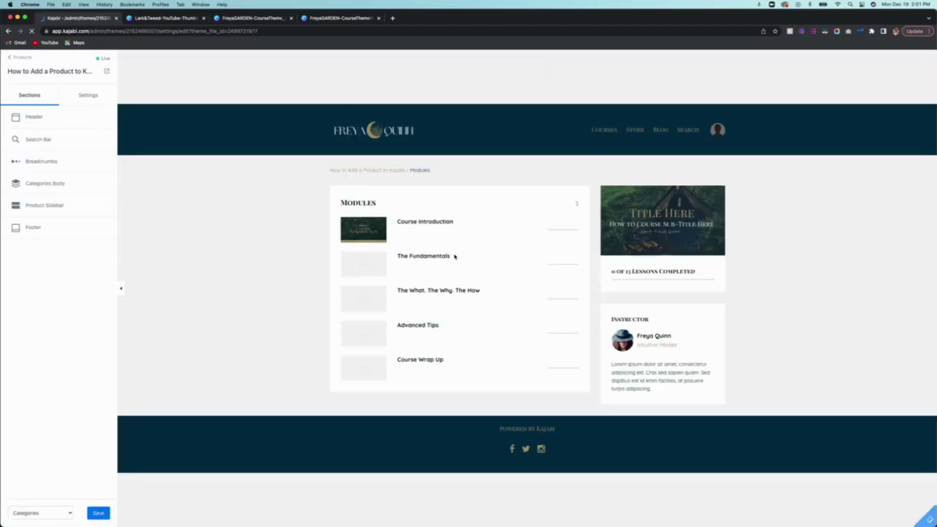